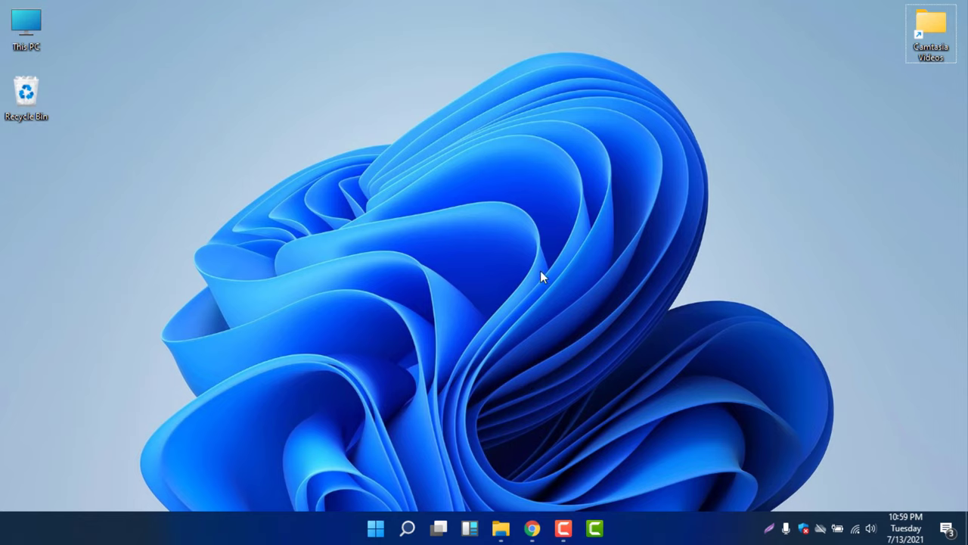
Search the Start panel for 'xbox', then bring up the Xbox Game Bar overlay with Win+G.
{"action": "left_click", "coordinate": [407, 527]}
{"action": "type", "text": "xbox"}
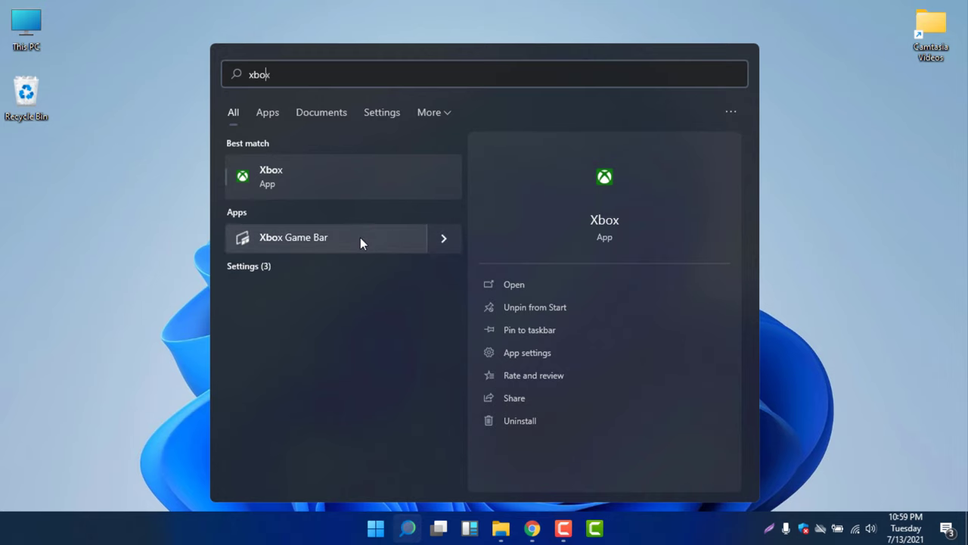
{"action": "key", "text": "Escape"}
{"action": "key", "text": "super+g"}
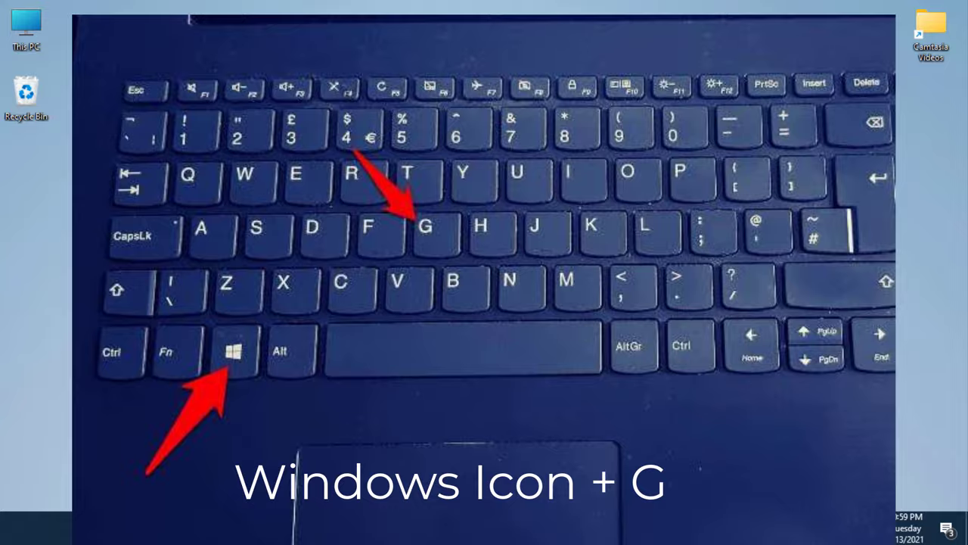
{"action": "key", "text": "super+g"}
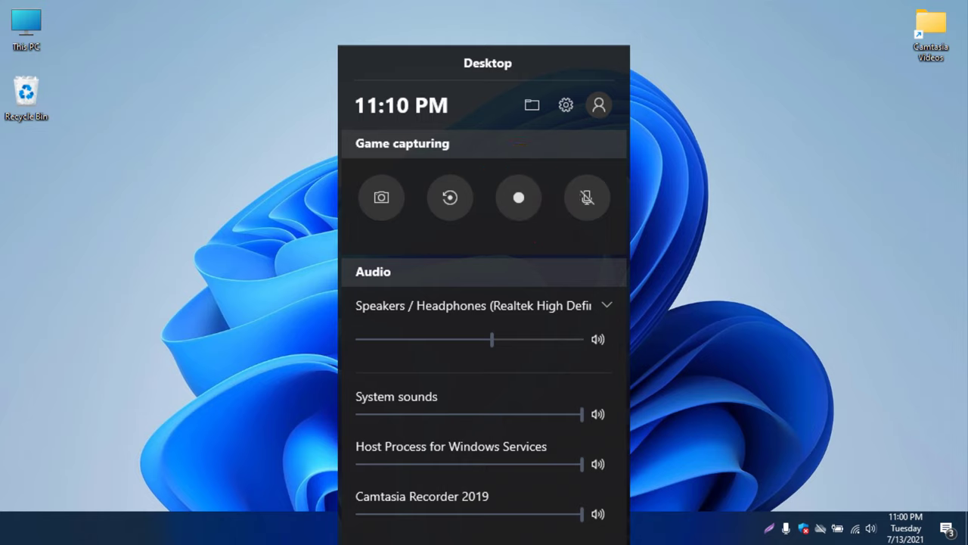
Try recording the desktop with Win+Alt+R, then dismiss the 'Gaming features aren't available' message.
{"action": "key", "text": "super+alt+r"}
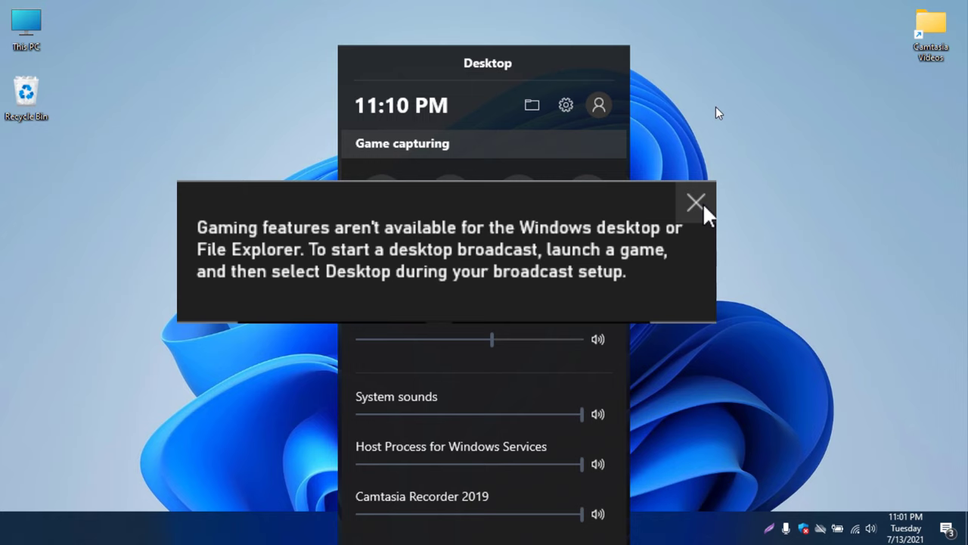
{"action": "left_click", "coordinate": [703, 203]}
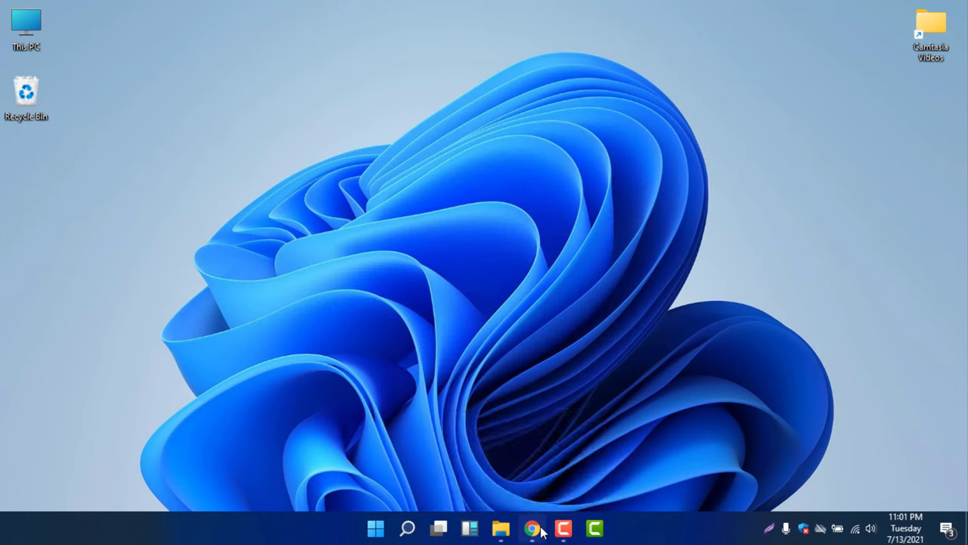
Switch to the Chrome window showing 'xbox recorder' results and bring up Game Bar over it.
{"action": "left_click", "coordinate": [533, 527]}
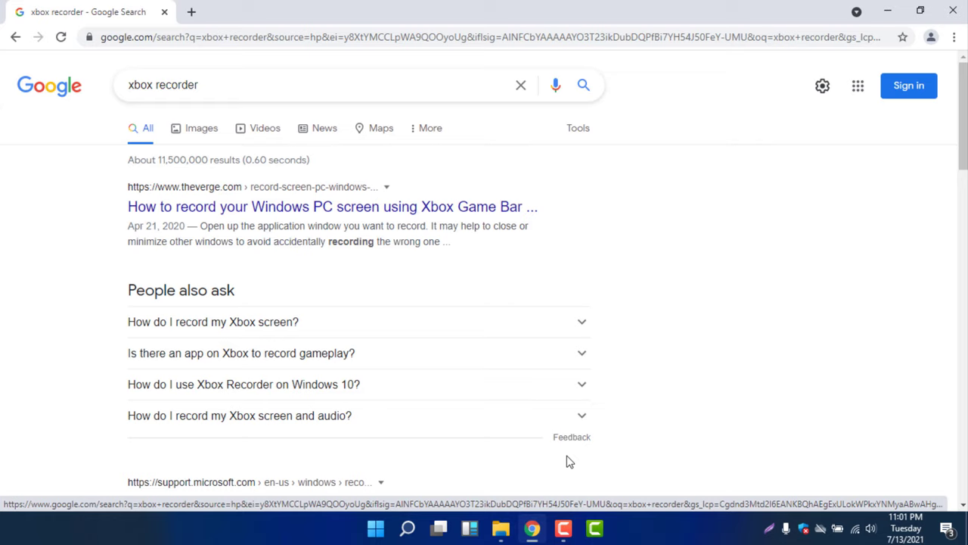
{"action": "key", "text": "super+g"}
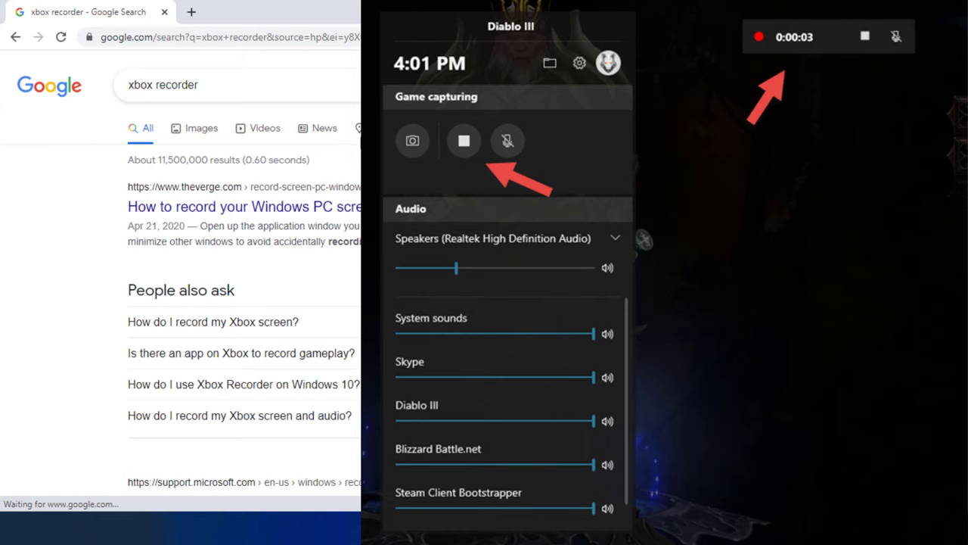
Change the Google search from 'xbox recorder' to 'xbox gaming bar' and run it.
{"action": "left_click", "coordinate": [300, 94]}
{"action": "left_click", "coordinate": [88, 173]}
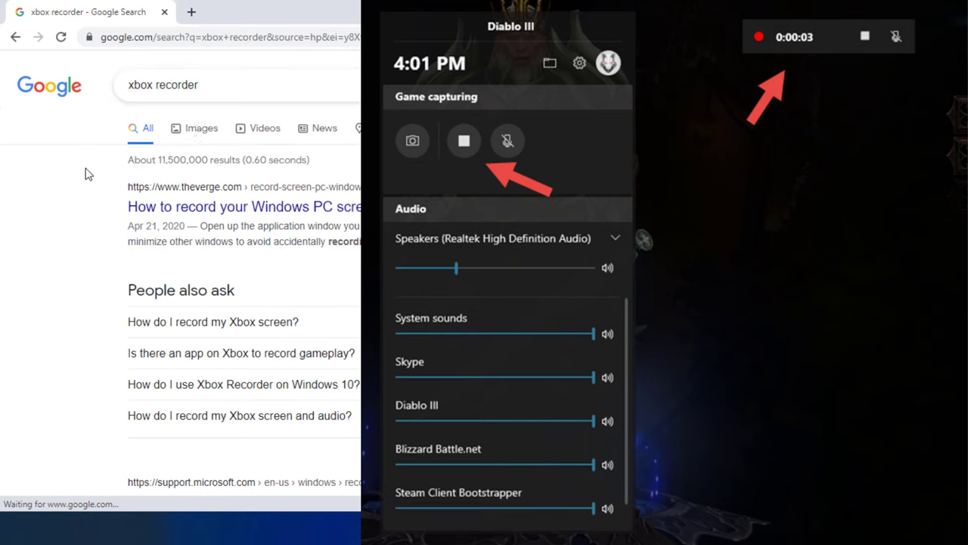
{"action": "left_click", "coordinate": [217, 85]}
{"action": "key", "text": "BackSpace"}
{"action": "key", "text": "BackSpace"}
{"action": "key", "text": "BackSpace"}
{"action": "key", "text": "BackSpace"}
{"action": "key", "text": "BackSpace"}
{"action": "key", "text": "BackSpace"}
{"action": "key", "text": "BackSpace"}
{"action": "key", "text": "BackSpace"}
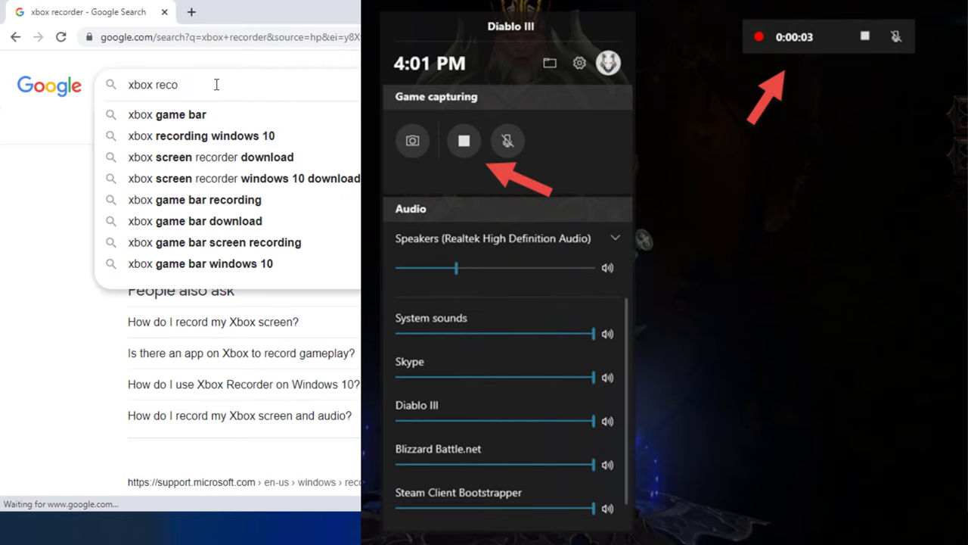
{"action": "type", "text": "gamin"}
{"action": "key", "text": "BackSpace"}
{"action": "key", "text": "BackSpace"}
{"action": "key", "text": "BackSpace"}
{"action": "key", "text": "BackSpace"}
{"action": "type", "text": "aming bar"}
{"action": "key", "text": "Return"}
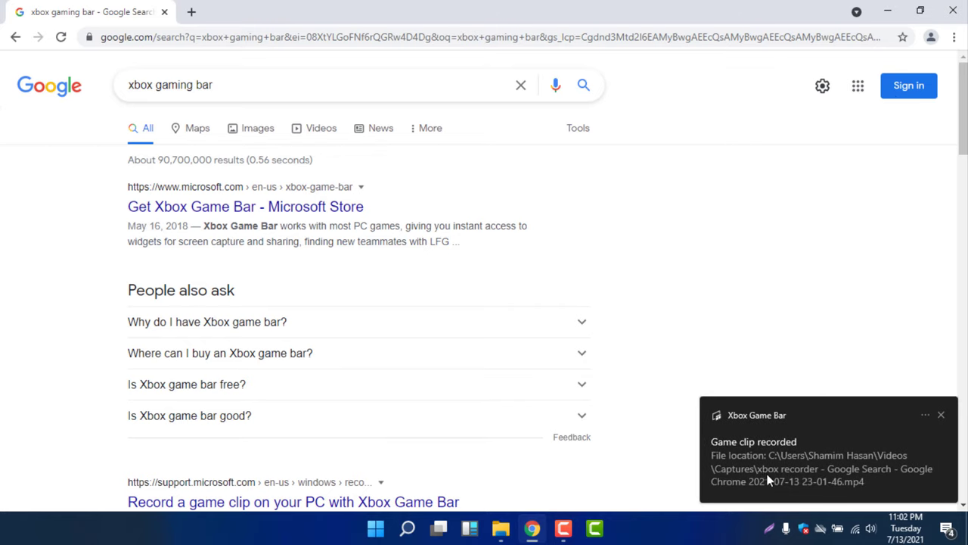
Minimize Chrome and play the recorded clip from This PC › Videos › Captures in VLC.
{"action": "left_click", "coordinate": [886, 10]}
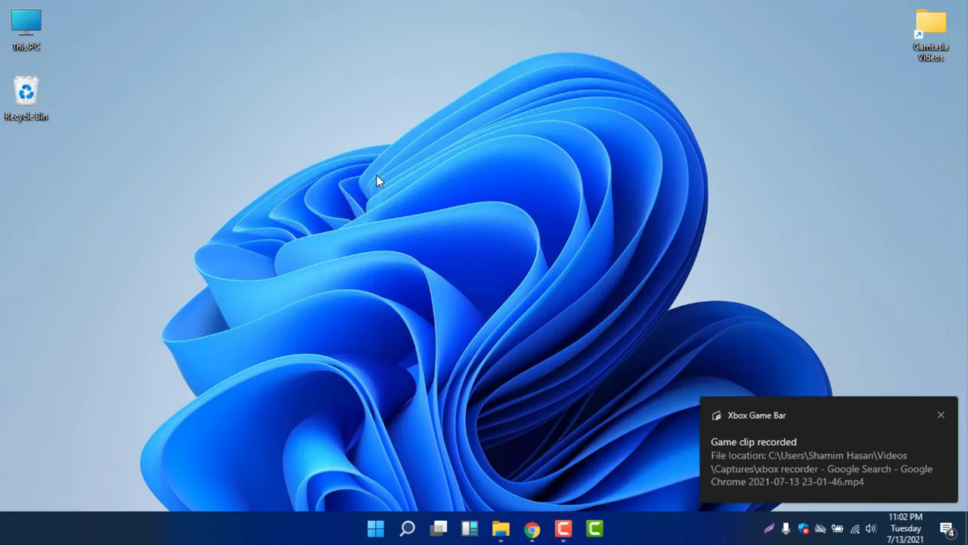
{"action": "double_click", "coordinate": [19, 22]}
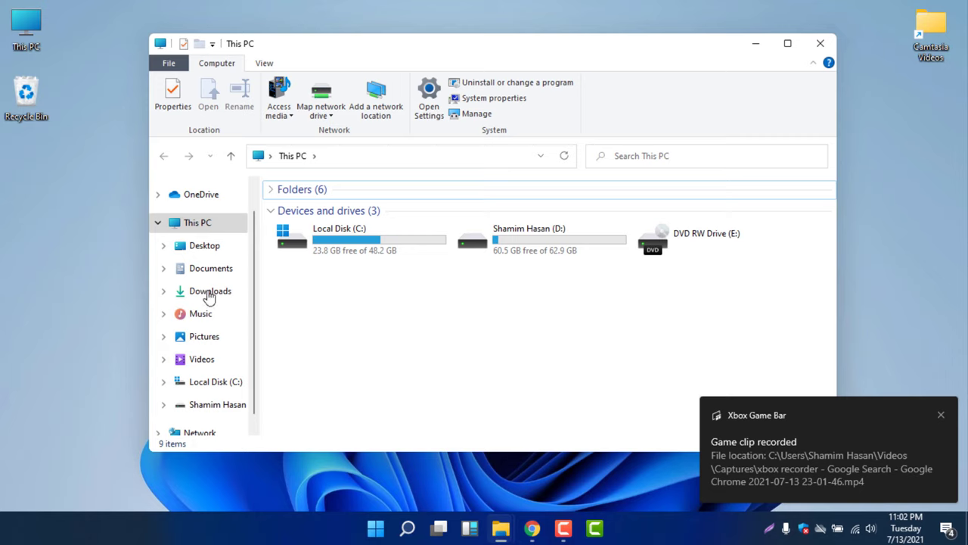
{"action": "left_click", "coordinate": [218, 359]}
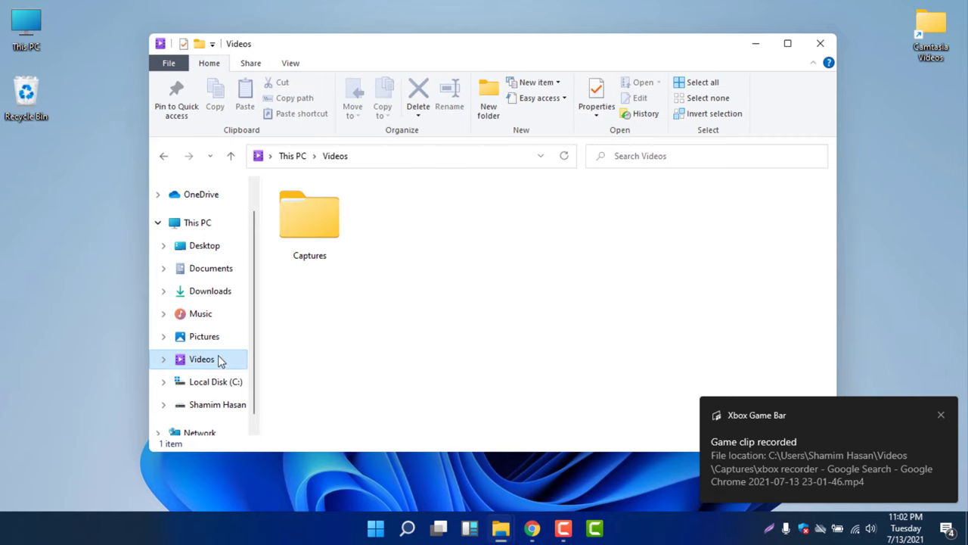
{"action": "double_click", "coordinate": [326, 220]}
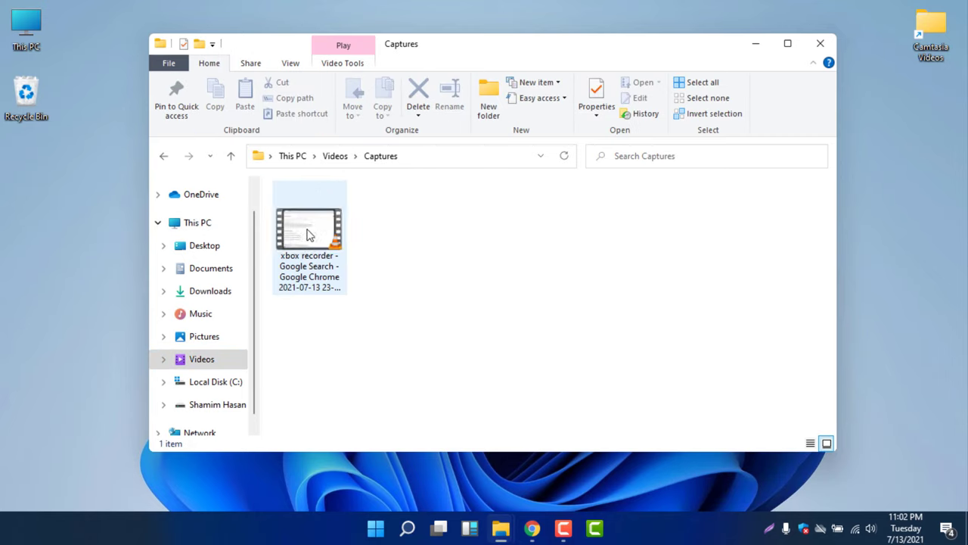
{"action": "left_click", "coordinate": [307, 235]}
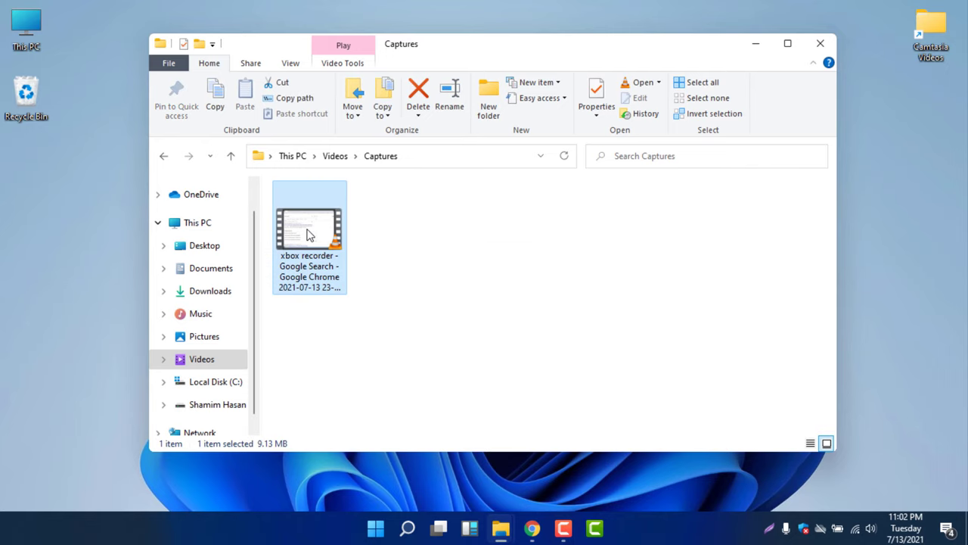
{"action": "double_click", "coordinate": [308, 235]}
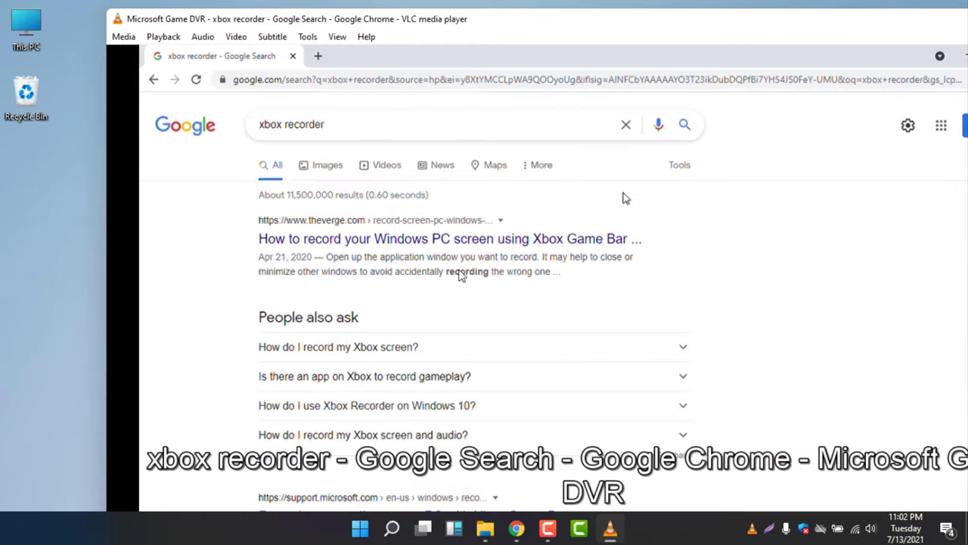
Watch the clip, toggling VLC full screen and moving its window, then close VLC and File Explorer.
{"action": "double_click", "coordinate": [704, 357]}
{"action": "double_click", "coordinate": [706, 360]}
{"action": "mouse_move", "coordinate": [127, 15]}
{"action": "left_mouse_down"}
{"action": "mouse_move", "coordinate": [475, 209]}
{"action": "mouse_move", "coordinate": [145, 29]}
{"action": "mouse_move", "coordinate": [129, 34]}
{"action": "left_mouse_up"}
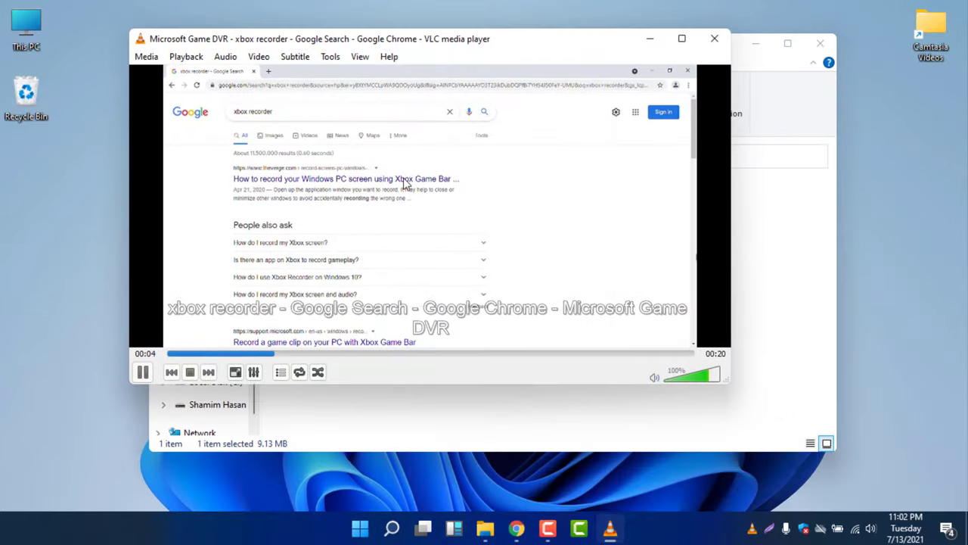
{"action": "double_click", "coordinate": [383, 227]}
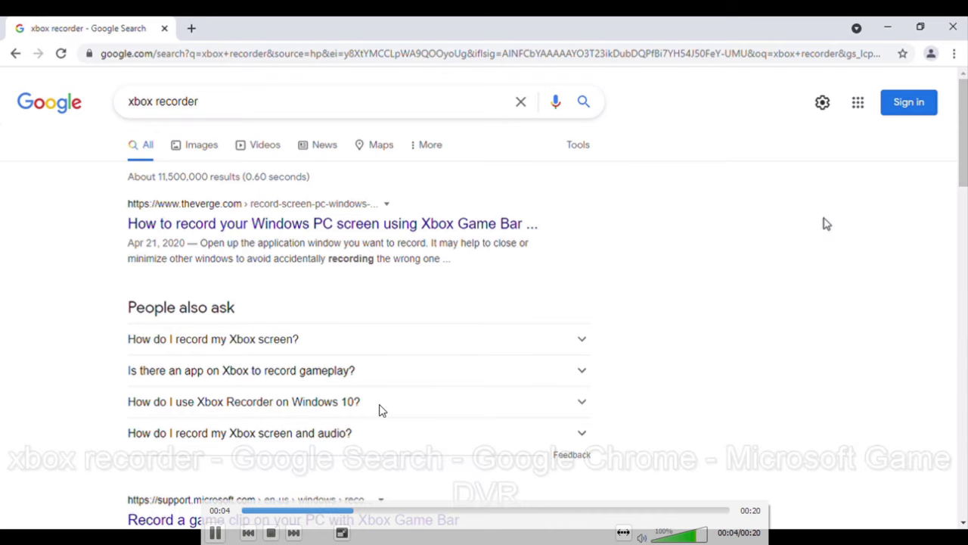
{"action": "double_click", "coordinate": [553, 281]}
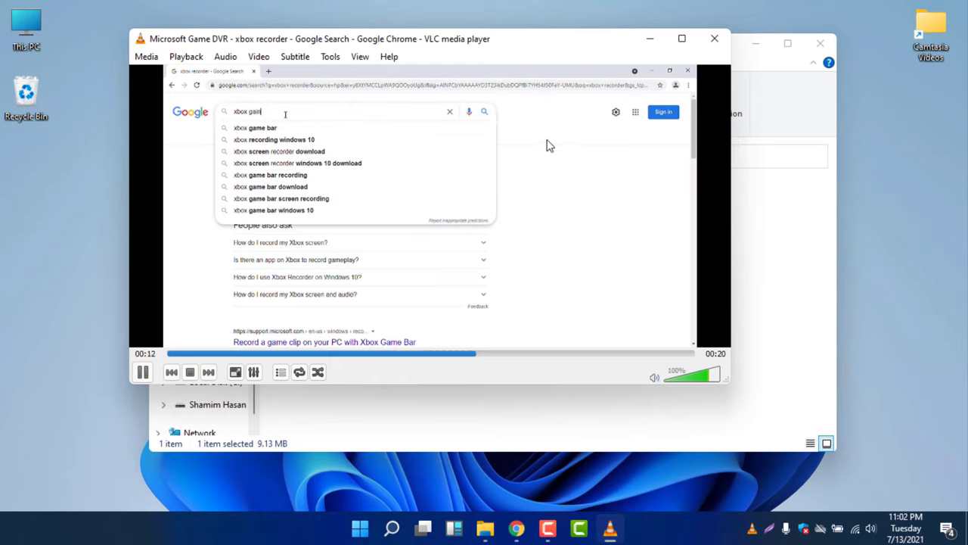
{"action": "left_click", "coordinate": [715, 40]}
{"action": "left_click", "coordinate": [820, 43]}
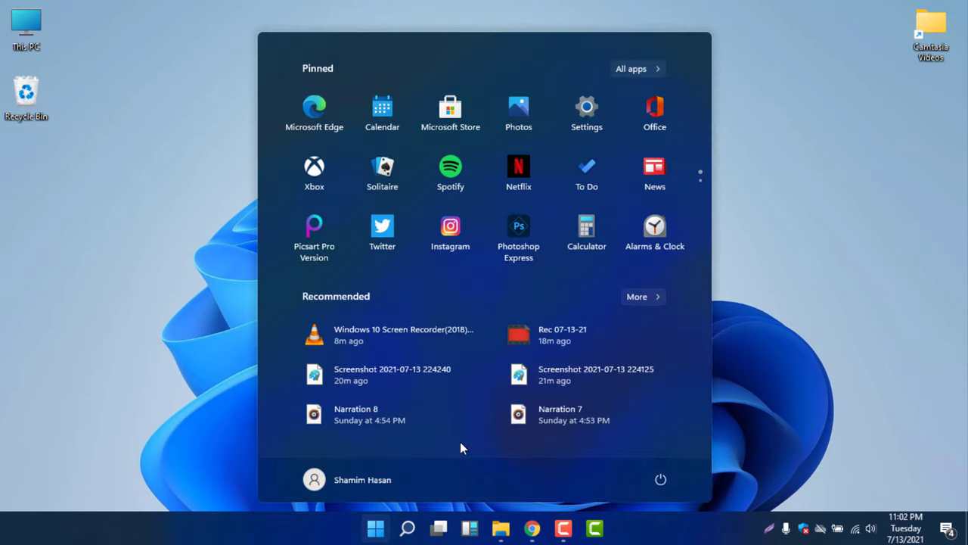
{"action": "left_click", "coordinate": [221, 307]}
{"action": "key", "text": "super+g"}
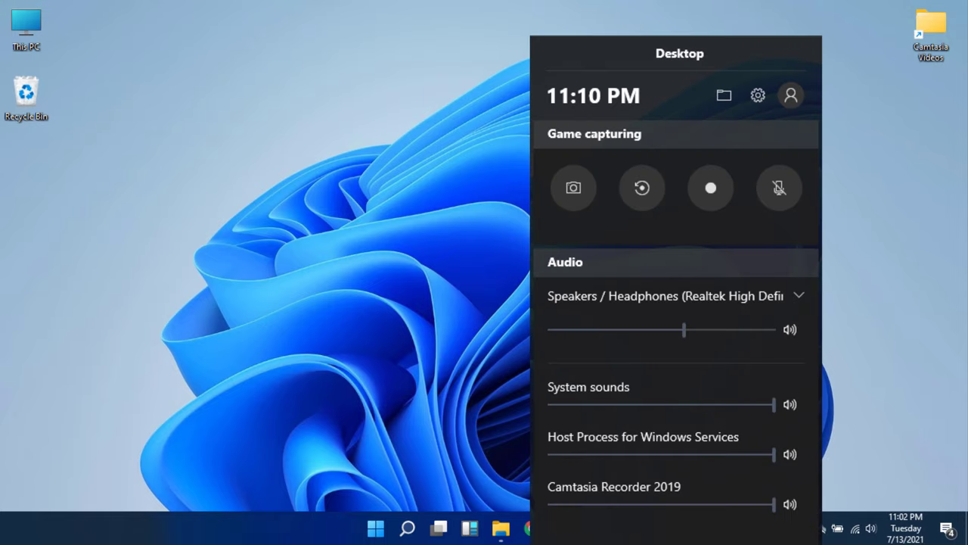
{"action": "key", "text": "super+g"}
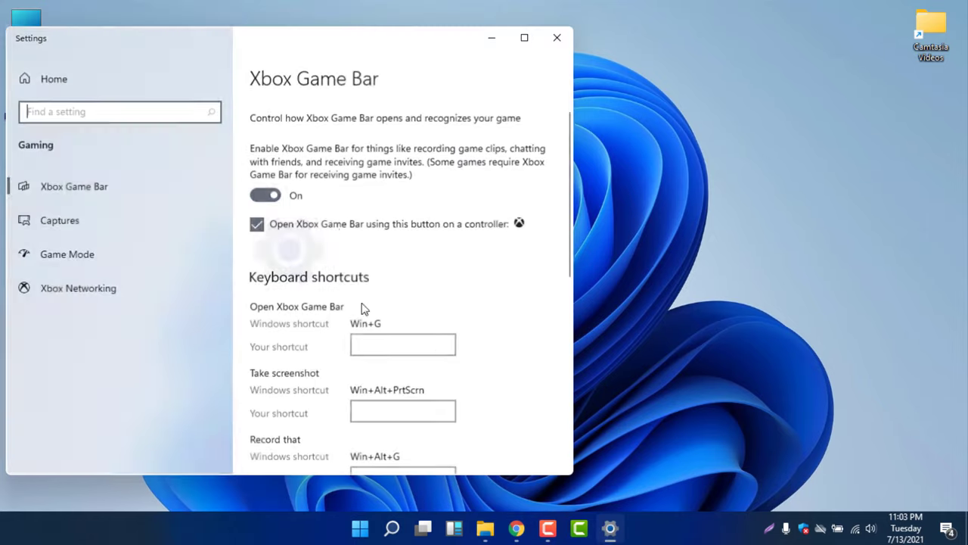
{"action": "scroll", "coordinate": [486, 341], "scroll_direction": "down", "scroll_amount": 10}
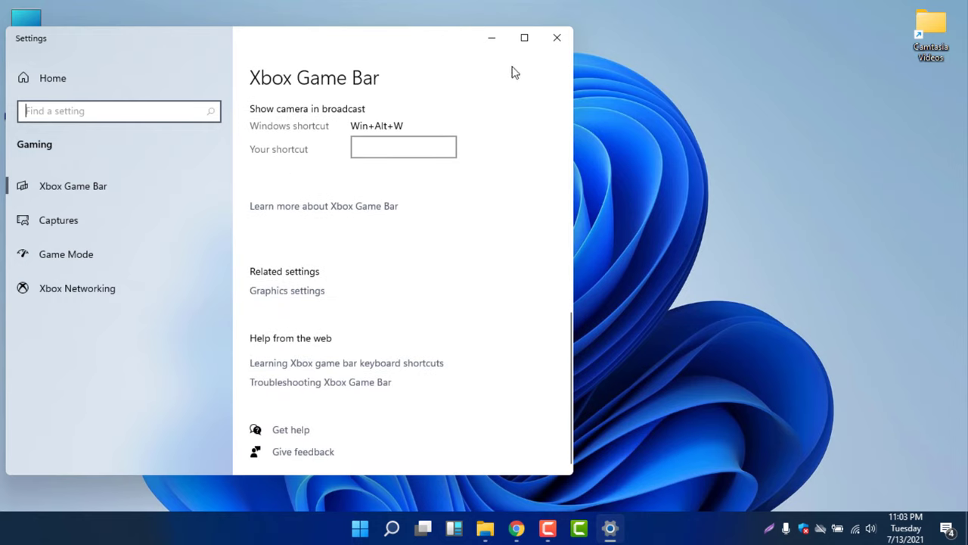
{"action": "left_click", "coordinate": [557, 38]}
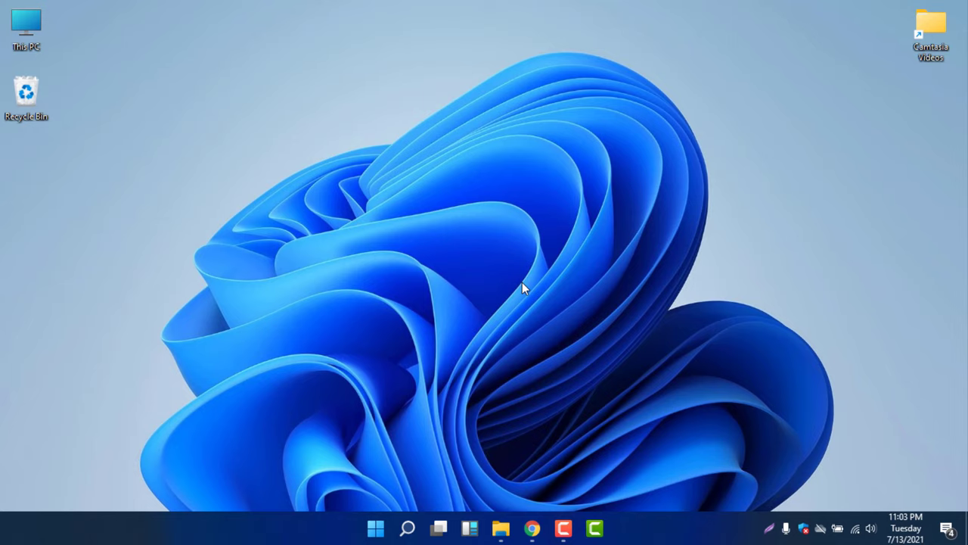
{"action": "key", "text": "super+alt+r"}
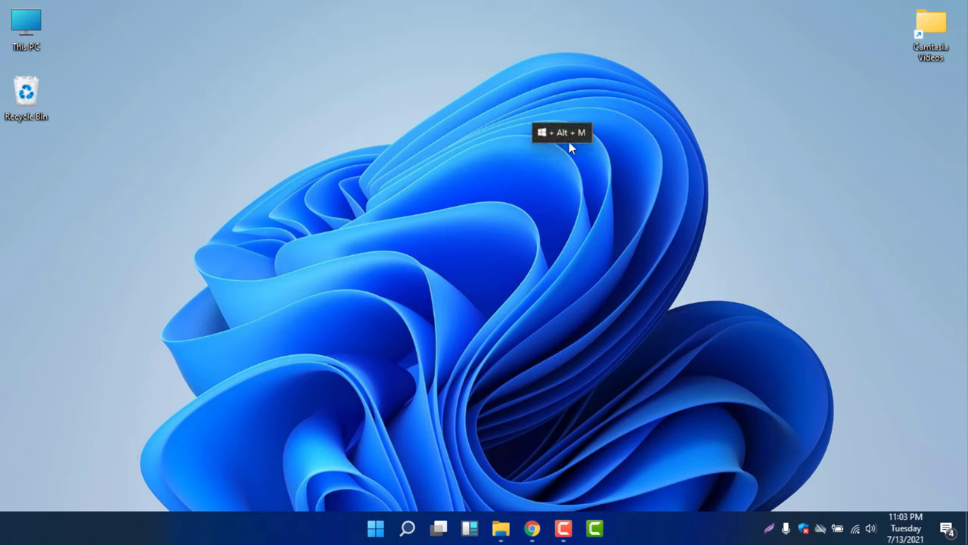